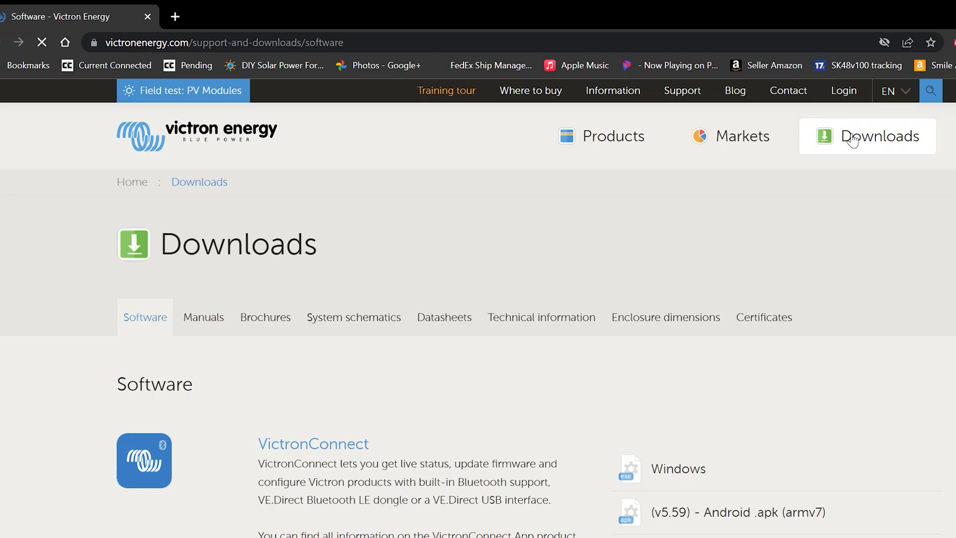
# Step: Download the VictronConnect Windows installer from the Victron Energy site into Downloads
pyautogui.scroll(-3, 789, 237)
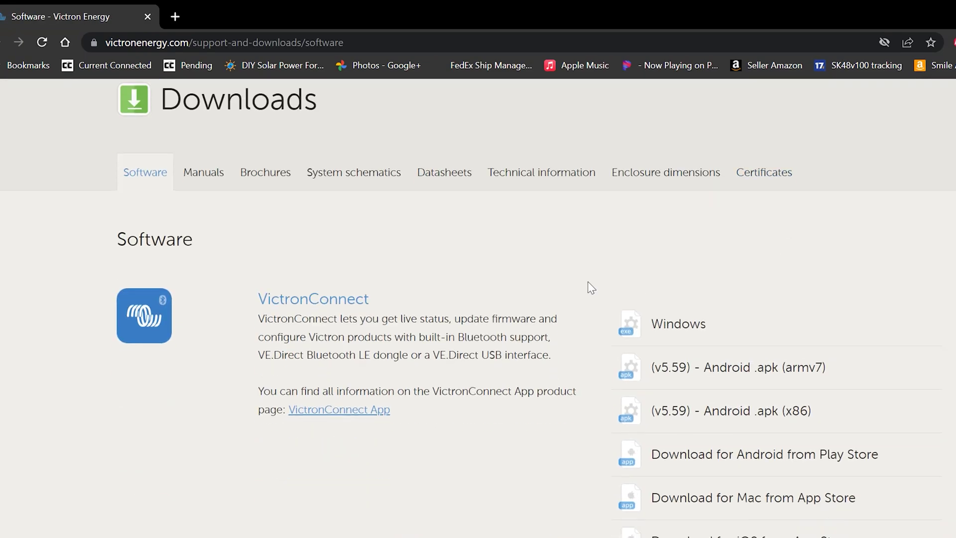
pyautogui.moveTo(191, 291); pyautogui.dragTo(455, 309)
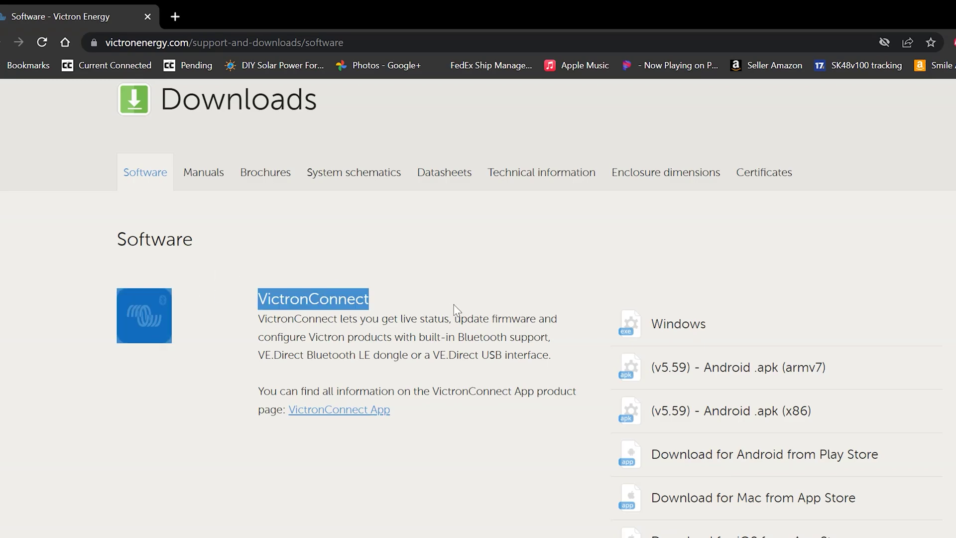
pyautogui.click(462, 299)
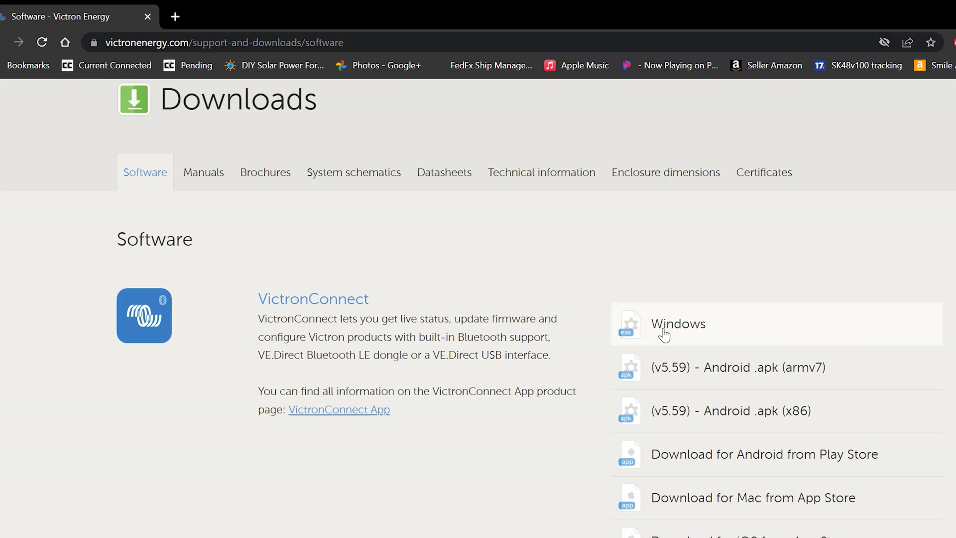
pyautogui.click(664, 335)
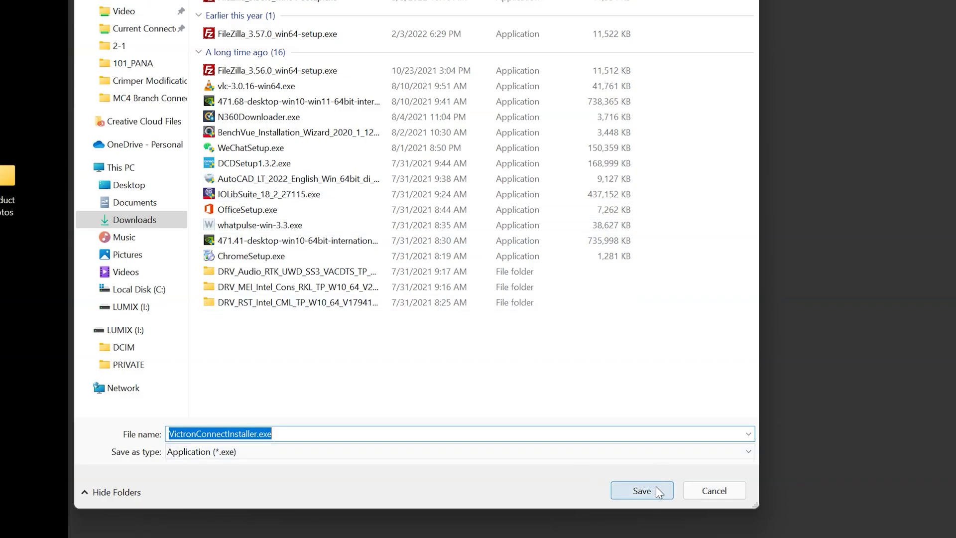
pyautogui.click(642, 491)
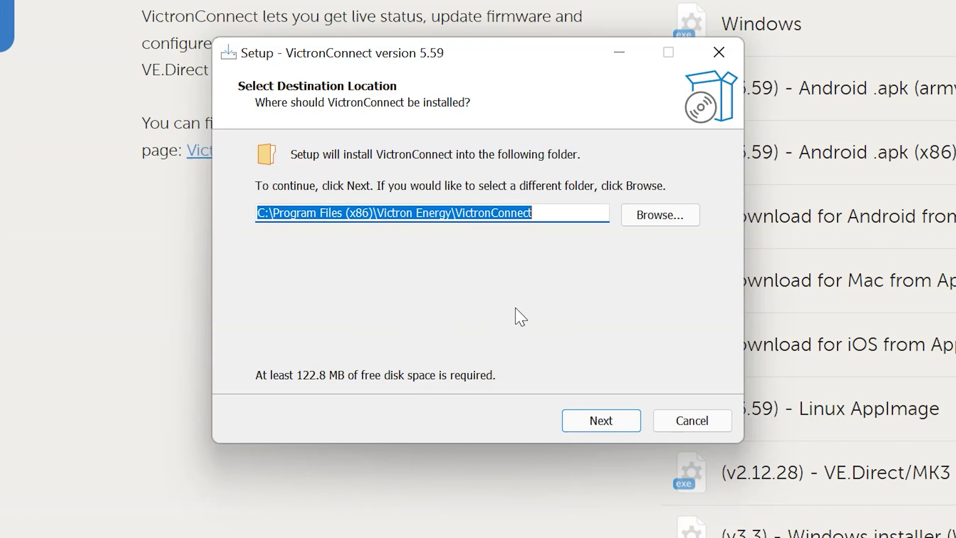
# Step: Install VictronConnect 5.59 with default folders and a desktop icon, then launch it
pyautogui.click(601, 421)
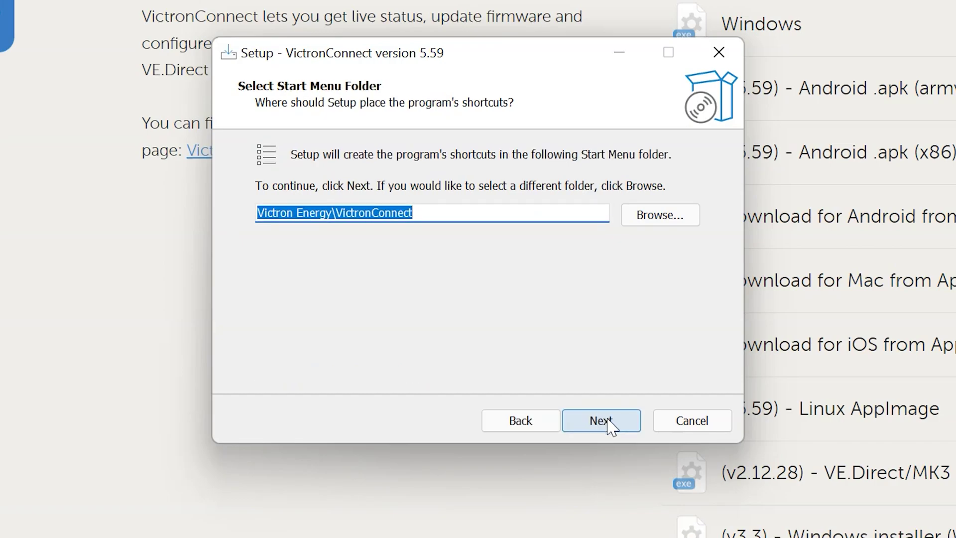
pyautogui.click(600, 420)
pyautogui.click(601, 421)
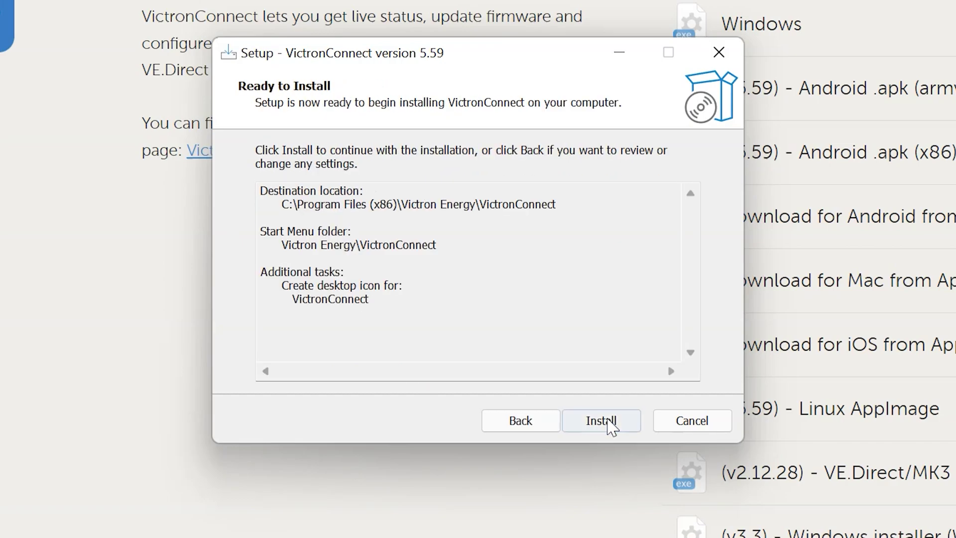
pyautogui.click(601, 421)
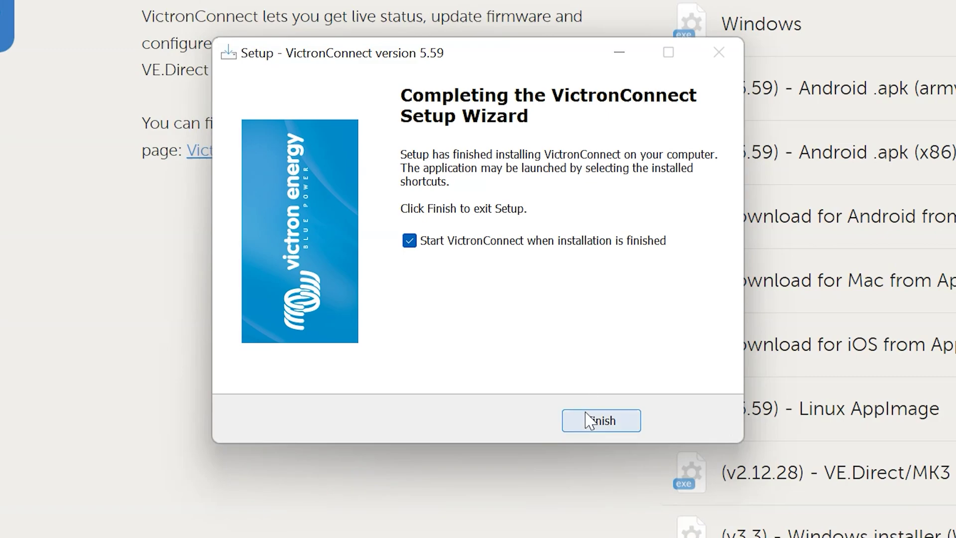
pyautogui.click(593, 423)
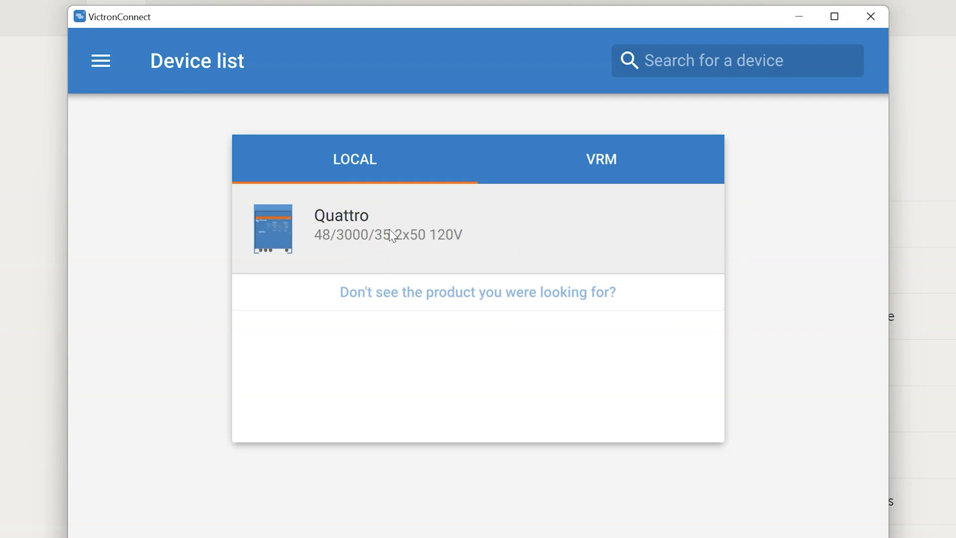
# Step: Connect to the Quattro 48/3000/35-2x50 120V to see its Inverting status
pyautogui.click(391, 234)
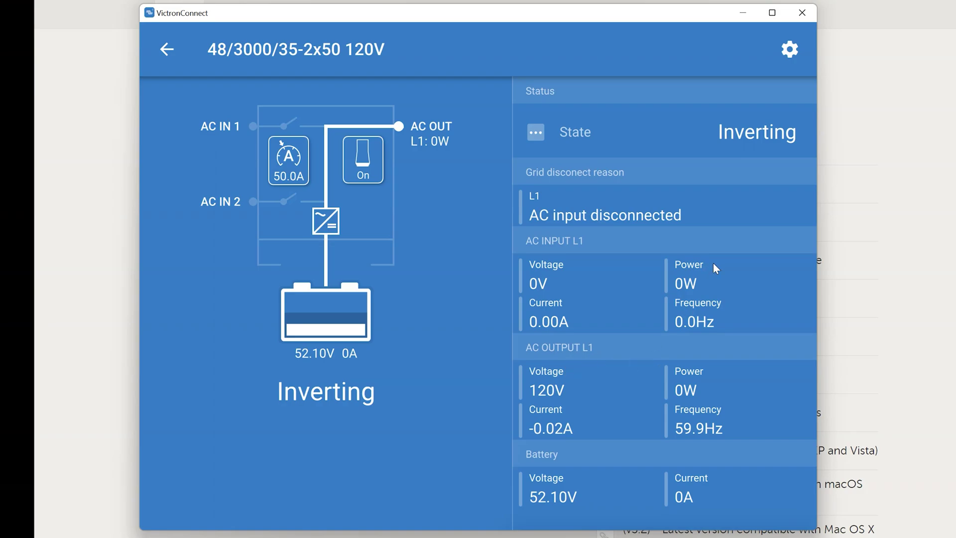
# Step: Open the Quattro's settings and start enabling the locked configuration options
pyautogui.click(790, 51)
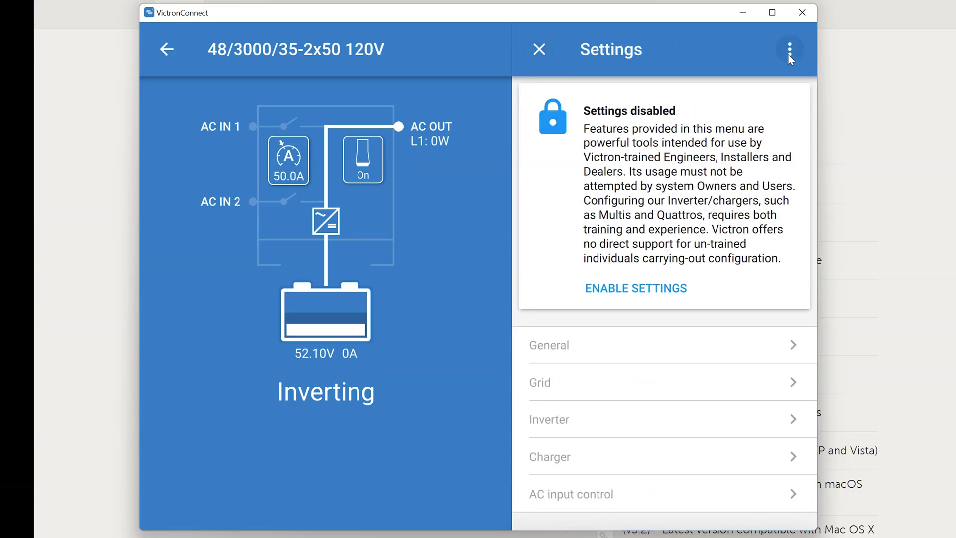
pyautogui.click(617, 289)
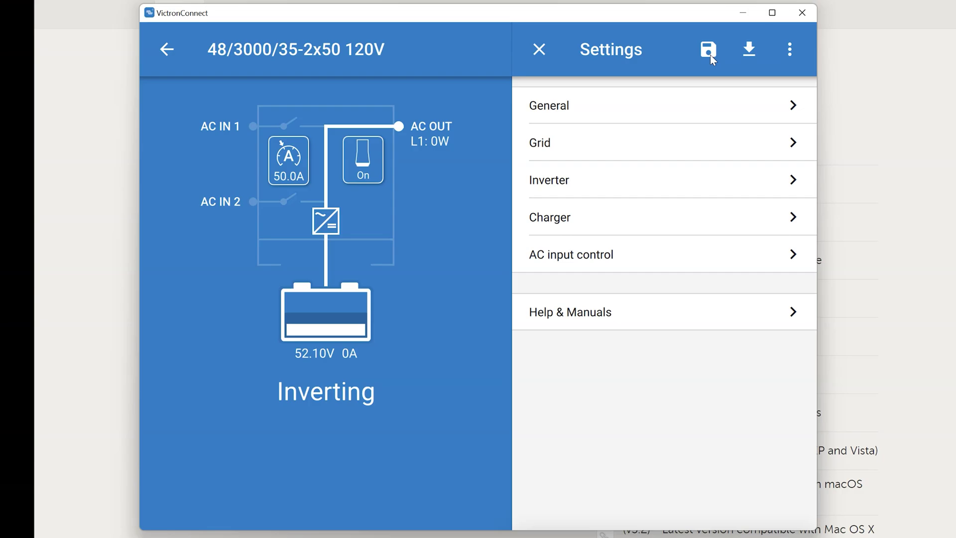
# Step: Save the Quattro's settings as 'Quattro 3000va Settings' in Documents and acknowledge the confirmation
pyautogui.click(710, 53)
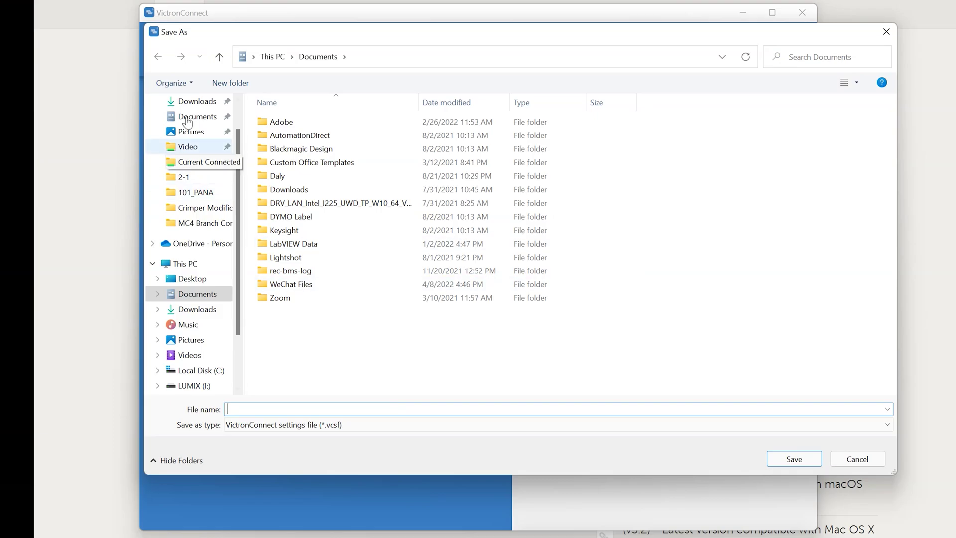
pyautogui.write('Quattro 3000va Settings')
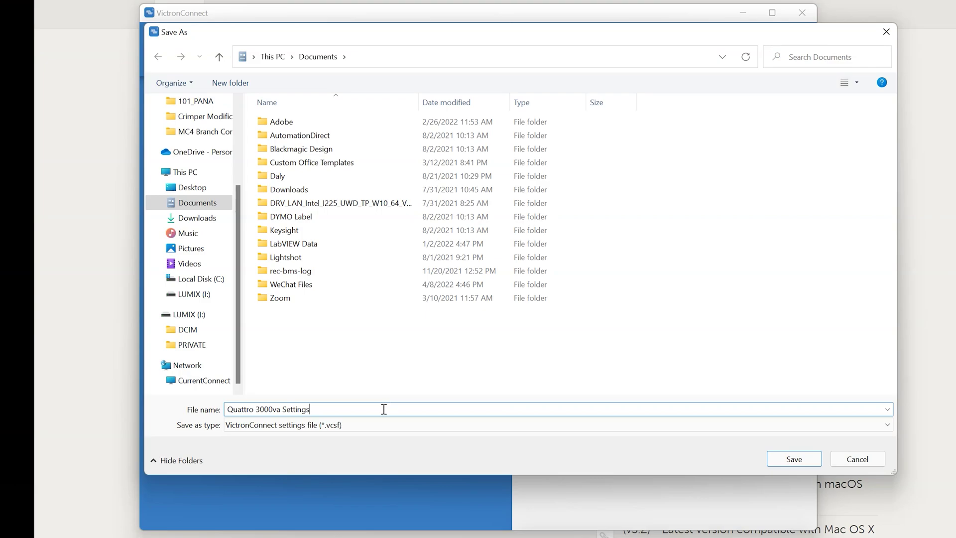
pyautogui.click(794, 458)
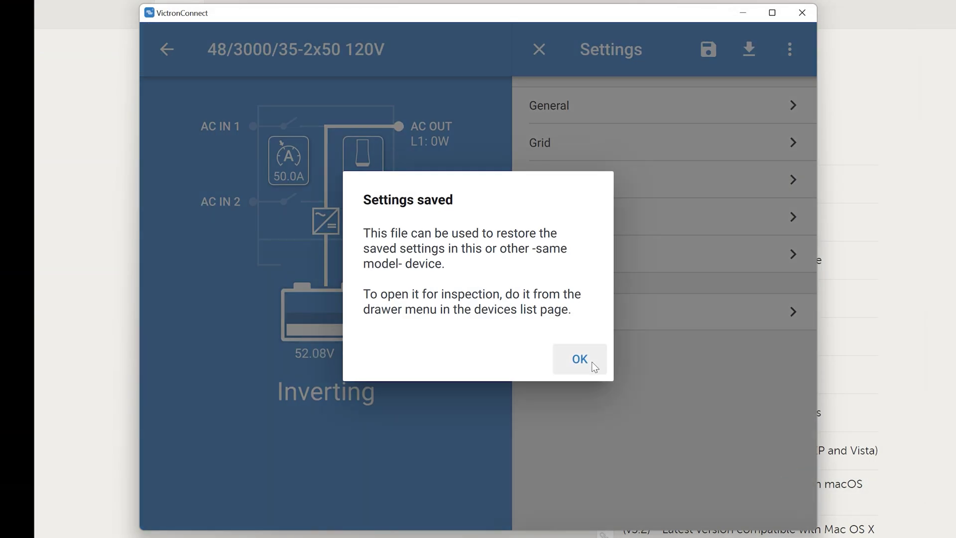
pyautogui.click(592, 359)
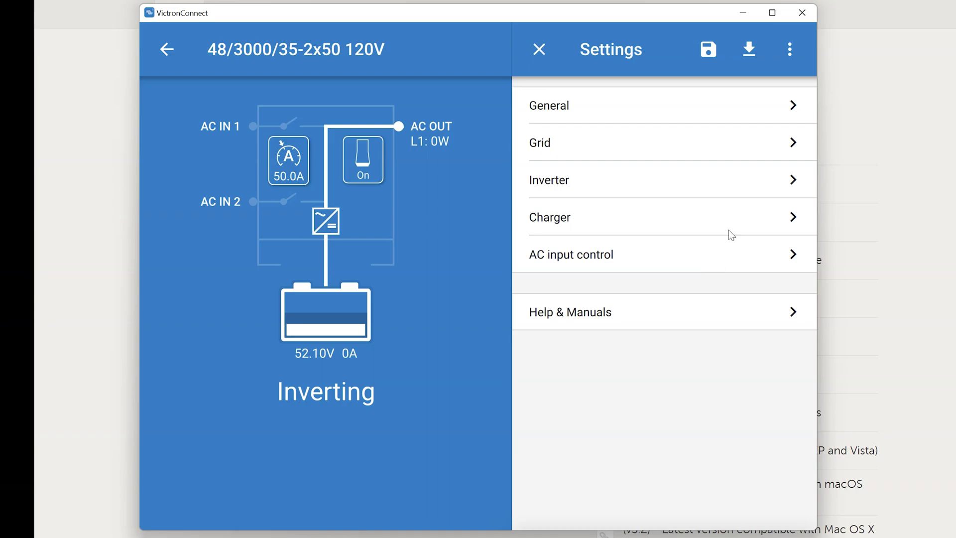
# Step: From the Quattro's Product info, select the 2751494.vff v494 firmware for updating
pyautogui.click(791, 51)
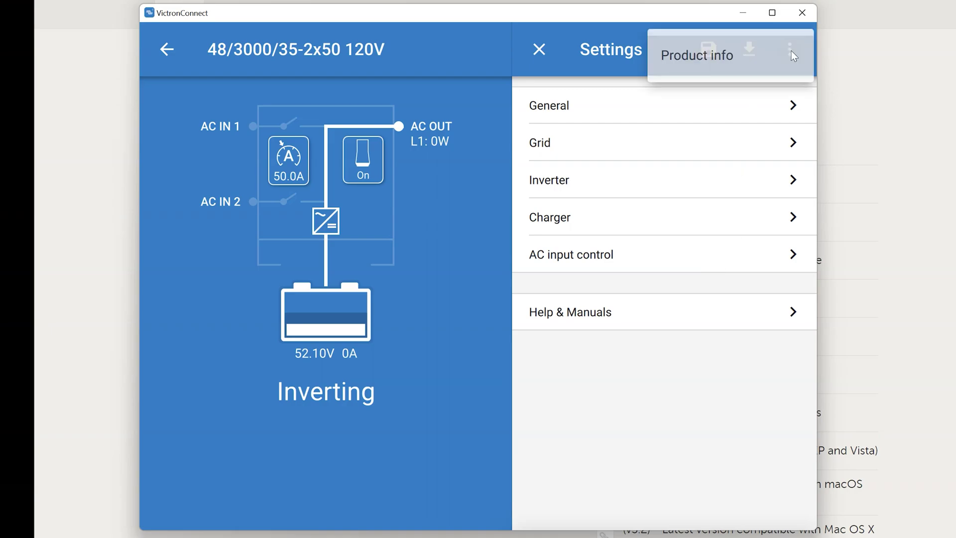
pyautogui.click(757, 56)
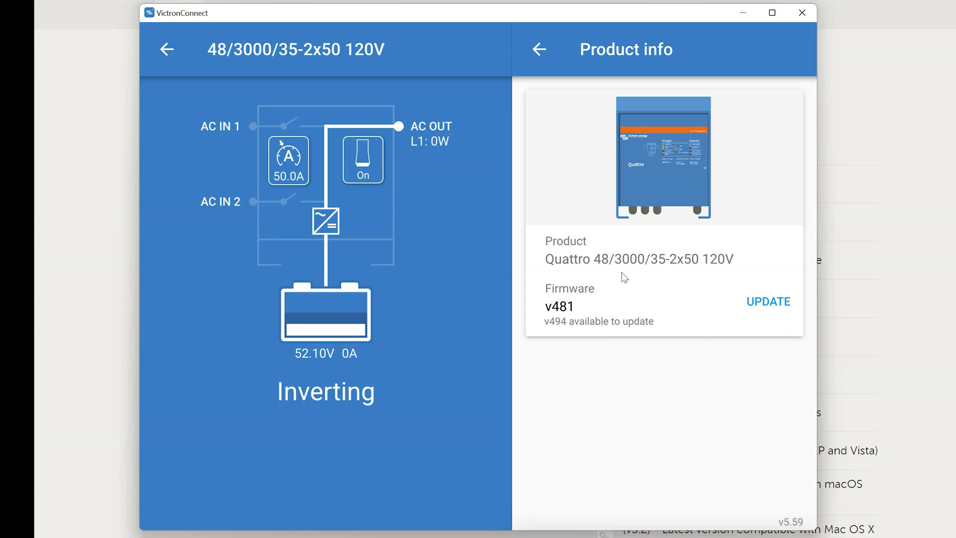
pyautogui.click(768, 303)
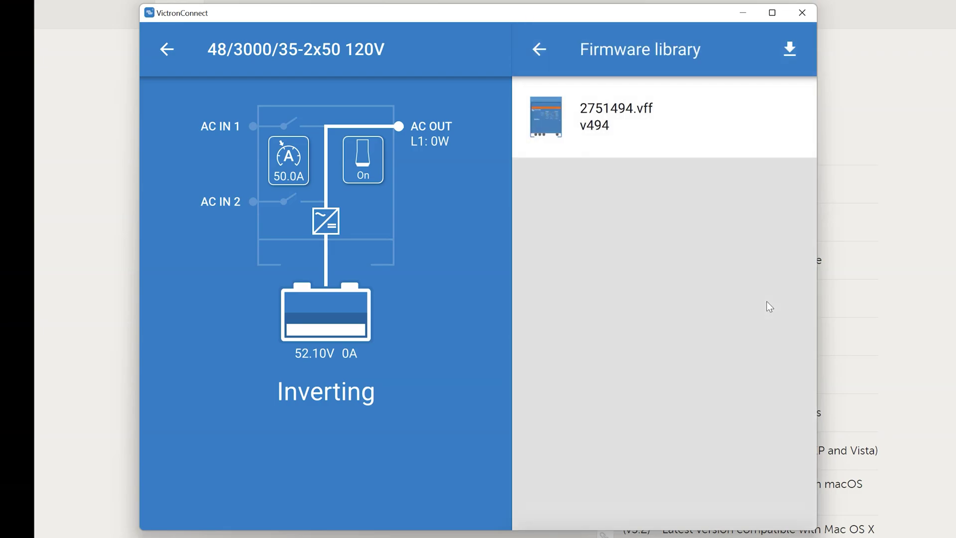
pyautogui.click(625, 115)
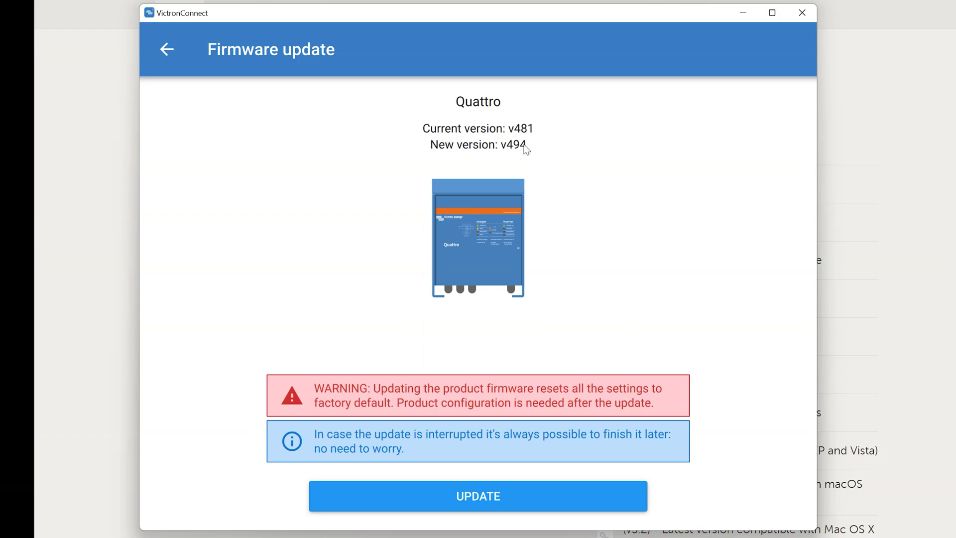
# Step: Flash the v494 firmware, accepting the factory-reset warning, then return to the device list
pyautogui.click(485, 496)
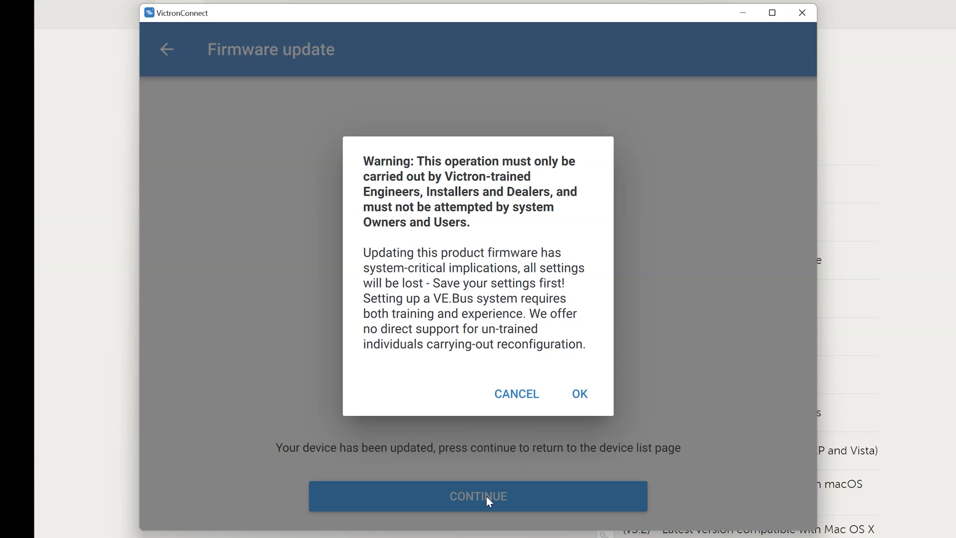
pyautogui.click(580, 394)
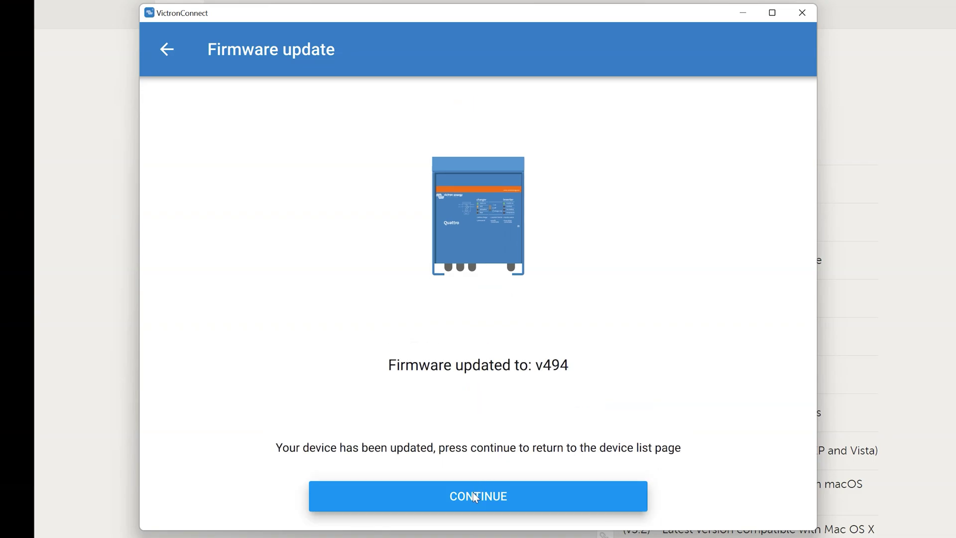
pyautogui.click(476, 496)
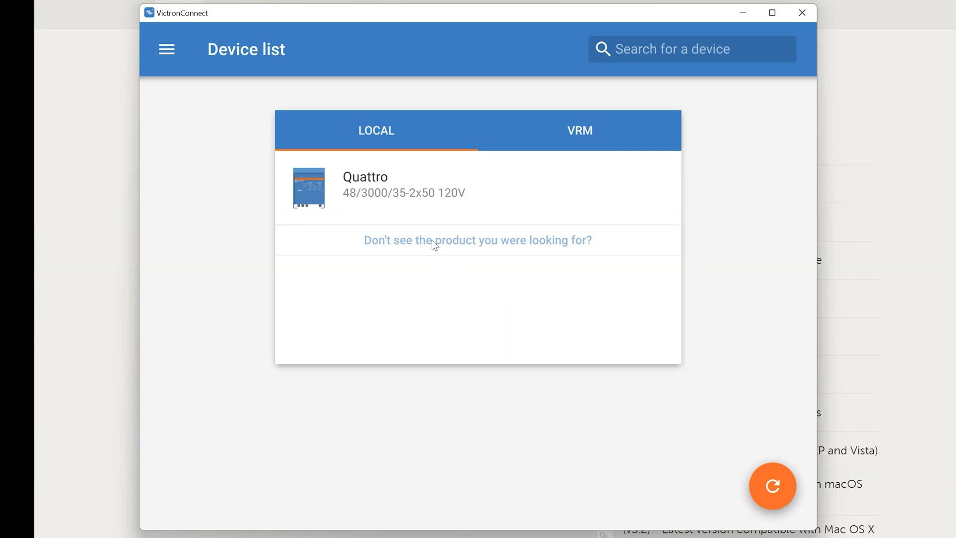
# Step: Reconnect to the Quattro and load the saved 'Quattro 3000va Settings' file from Documents
pyautogui.click(382, 190)
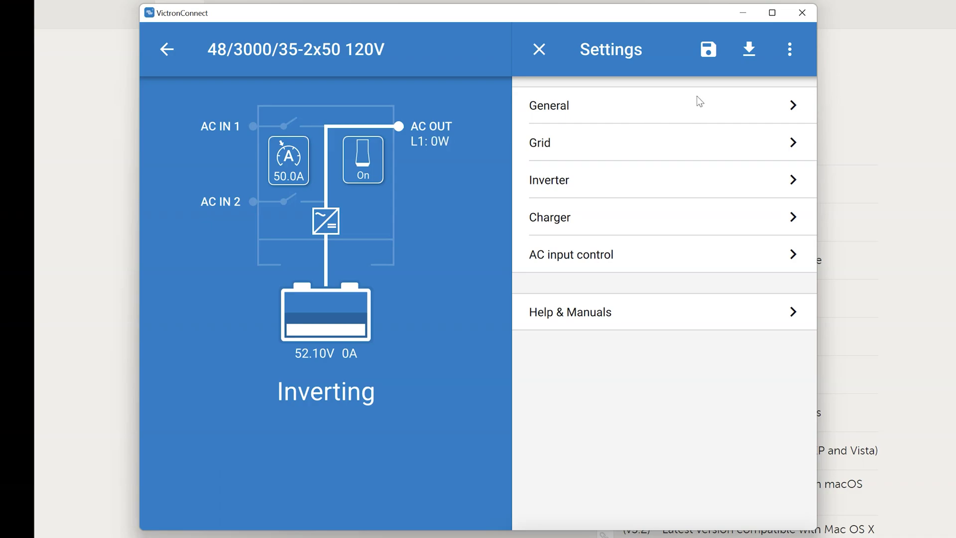
pyautogui.click(749, 51)
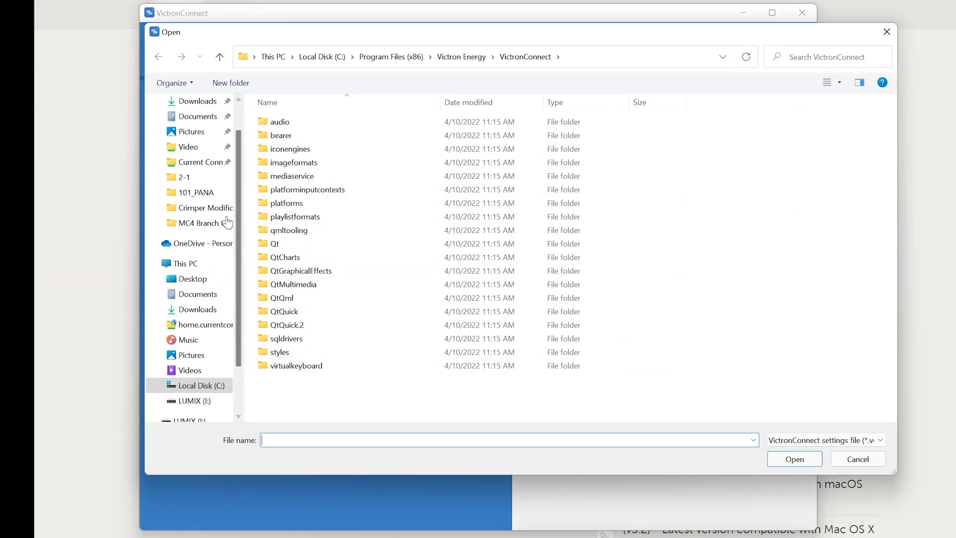
pyautogui.click(198, 294)
pyautogui.click(289, 312)
pyautogui.click(781, 458)
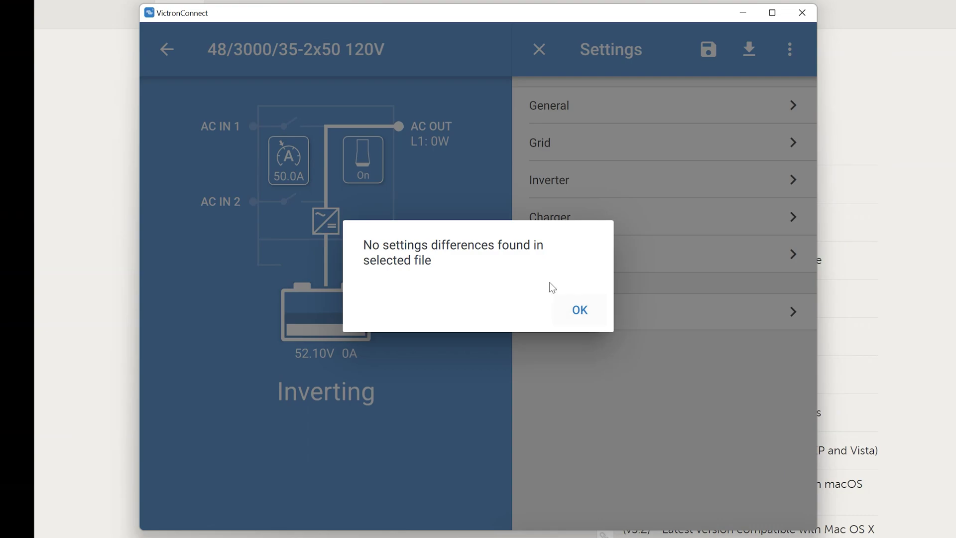
pyautogui.click(586, 313)
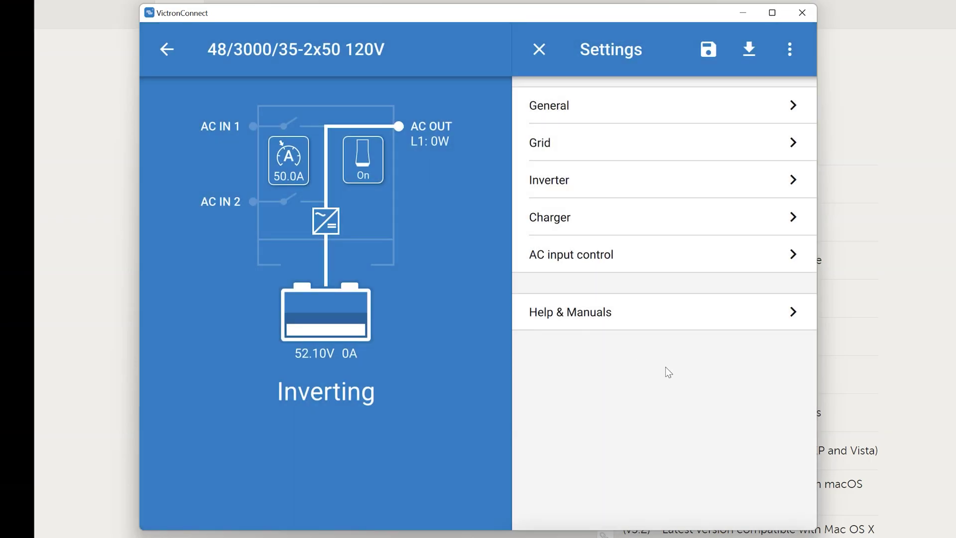